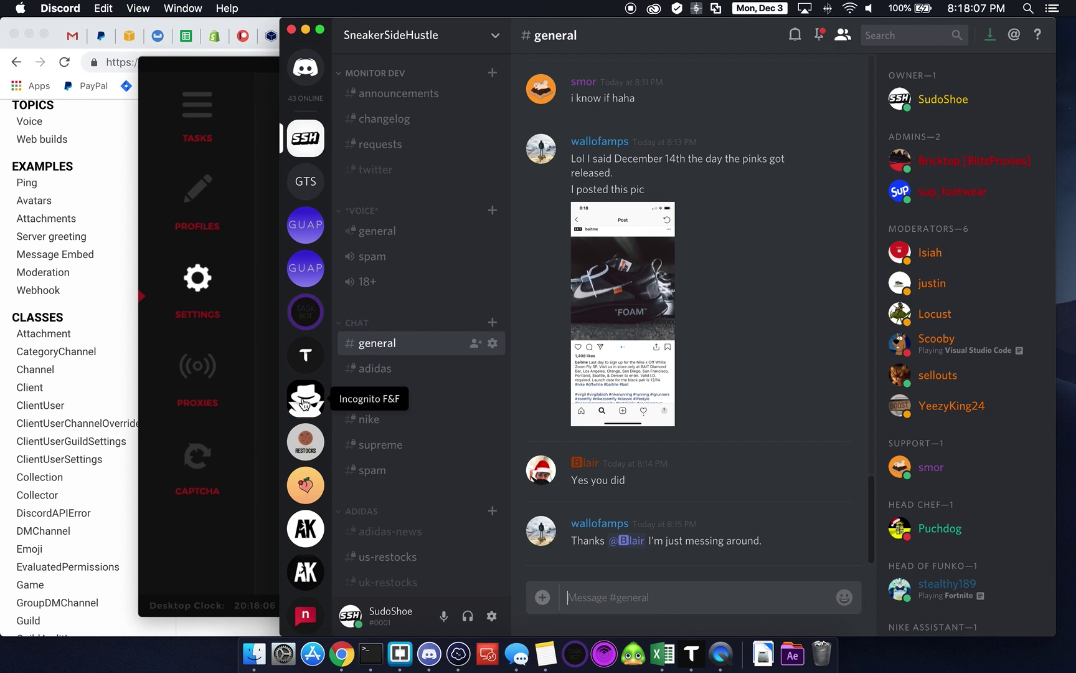
{"action": "scroll", "coordinate": [304, 404], "scroll_direction": "down", "scroll_amount": 10}
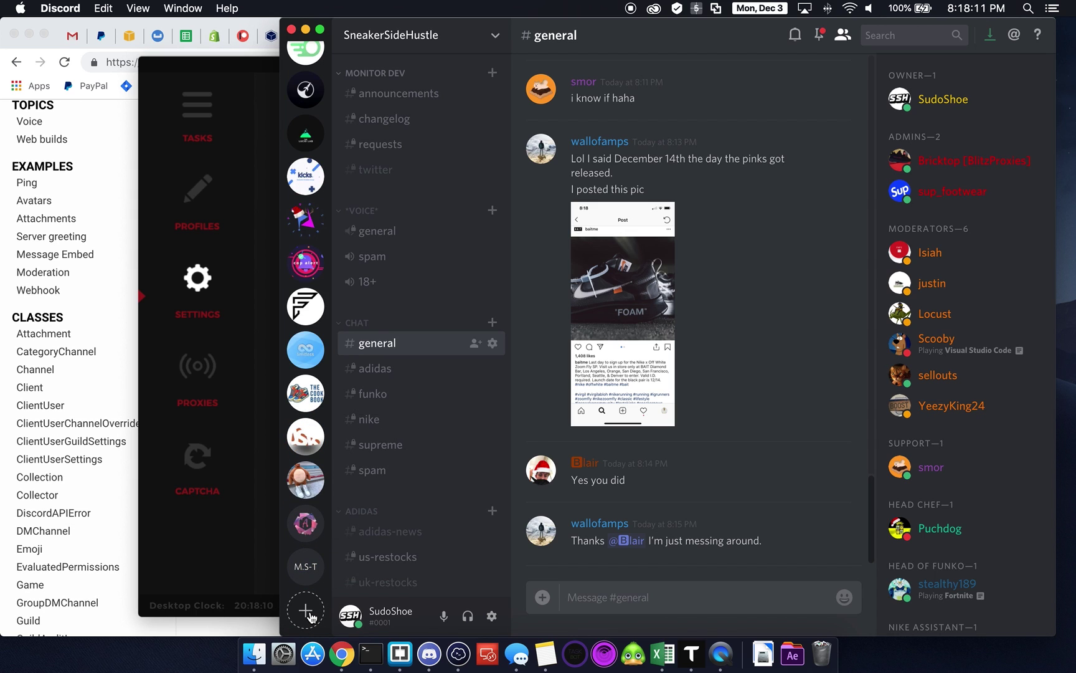
Step: Create the 'Bot Webhooks' server, skip the invite prompt, and disconnect from General voice
{"action": "left_click", "coordinate": [311, 616]}
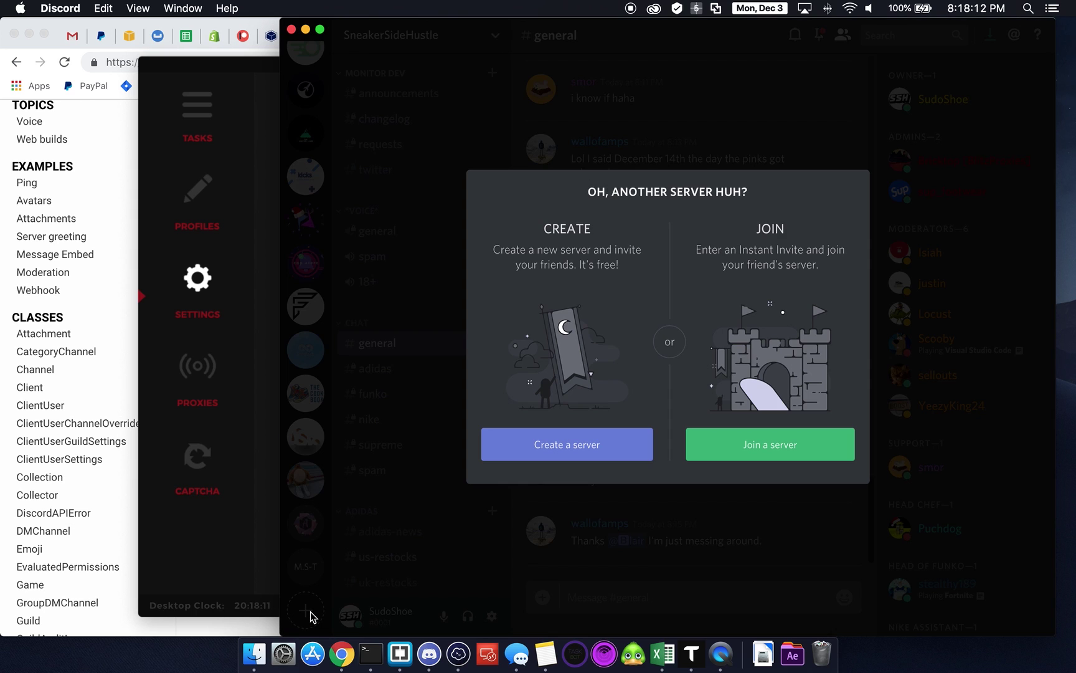
{"action": "left_click", "coordinate": [574, 452]}
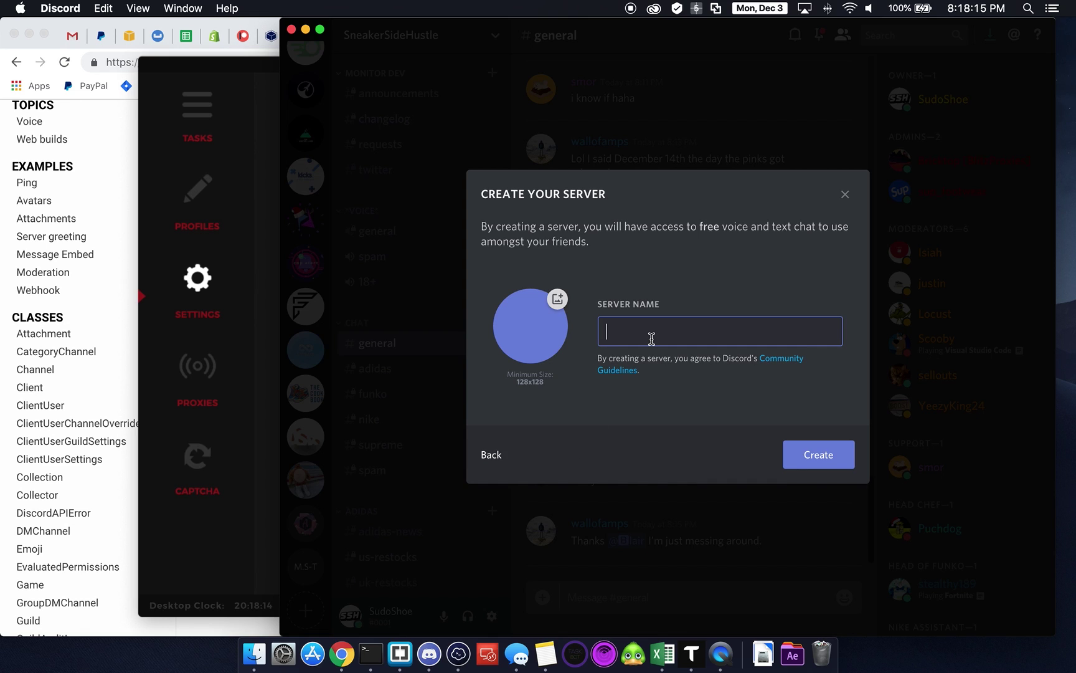
{"action": "type", "text": "Bot Webhooks"}
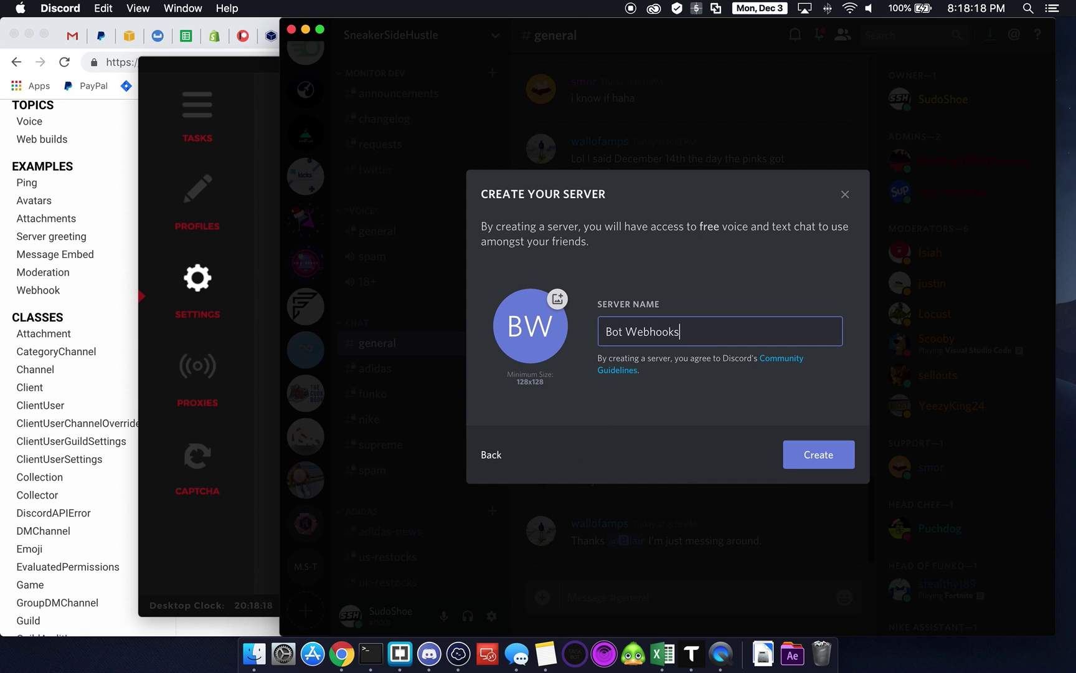
{"action": "left_click", "coordinate": [820, 452]}
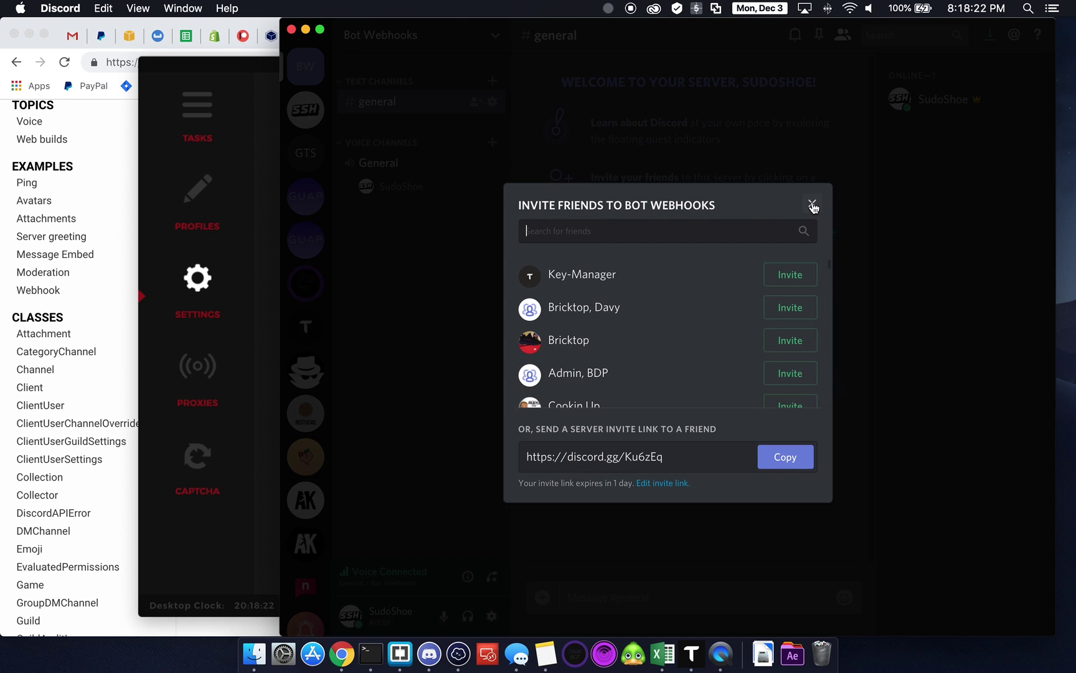
{"action": "left_click", "coordinate": [813, 206]}
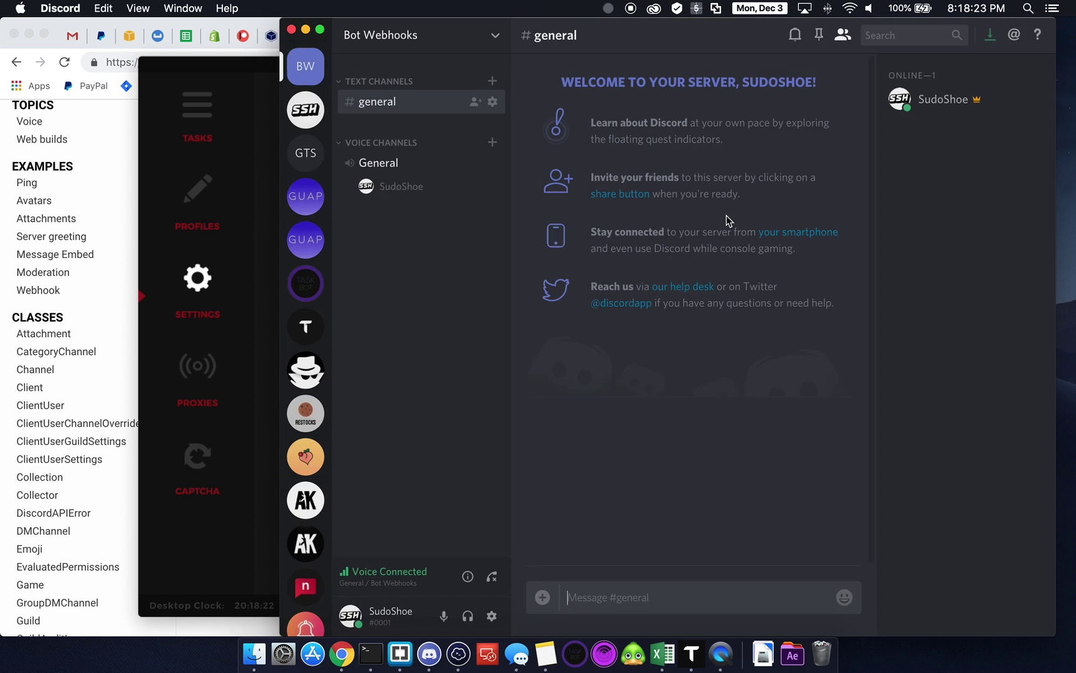
{"action": "left_click", "coordinate": [492, 578]}
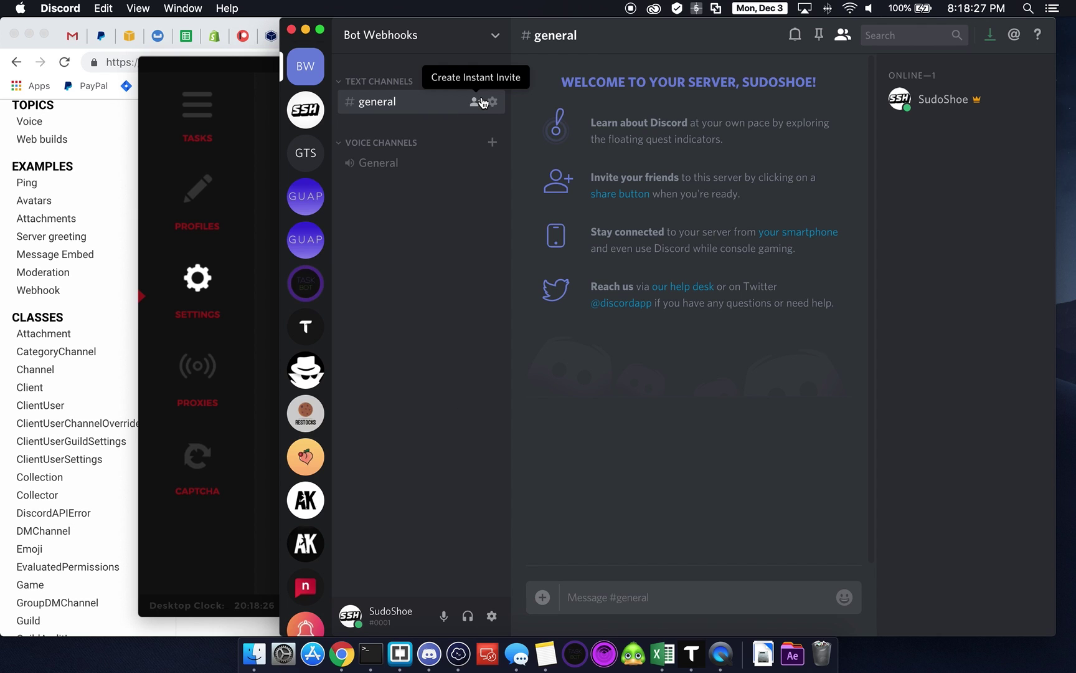
Step: Add a 'bot' category to the server with a #trip text channel inside it
{"action": "left_click", "coordinate": [486, 40]}
{"action": "left_click", "coordinate": [414, 162]}
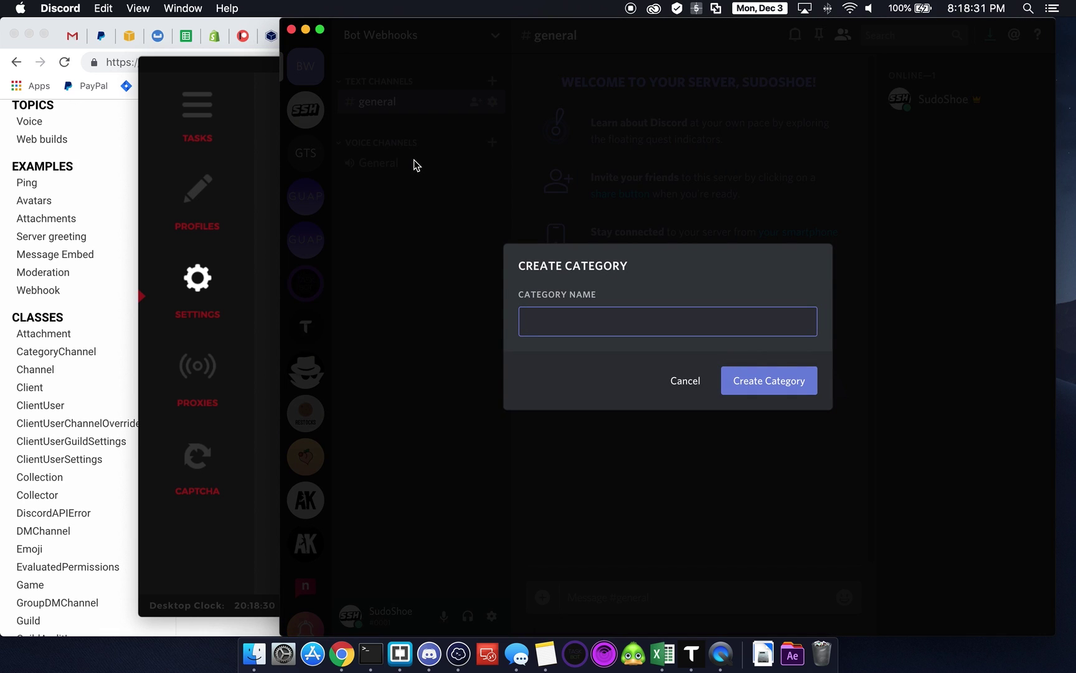
{"action": "type", "text": "bot"}
{"action": "key", "text": "BackSpace"}
{"action": "key", "text": "BackSpace"}
{"action": "key", "text": "BackSpace"}
{"action": "key", "text": "Return"}
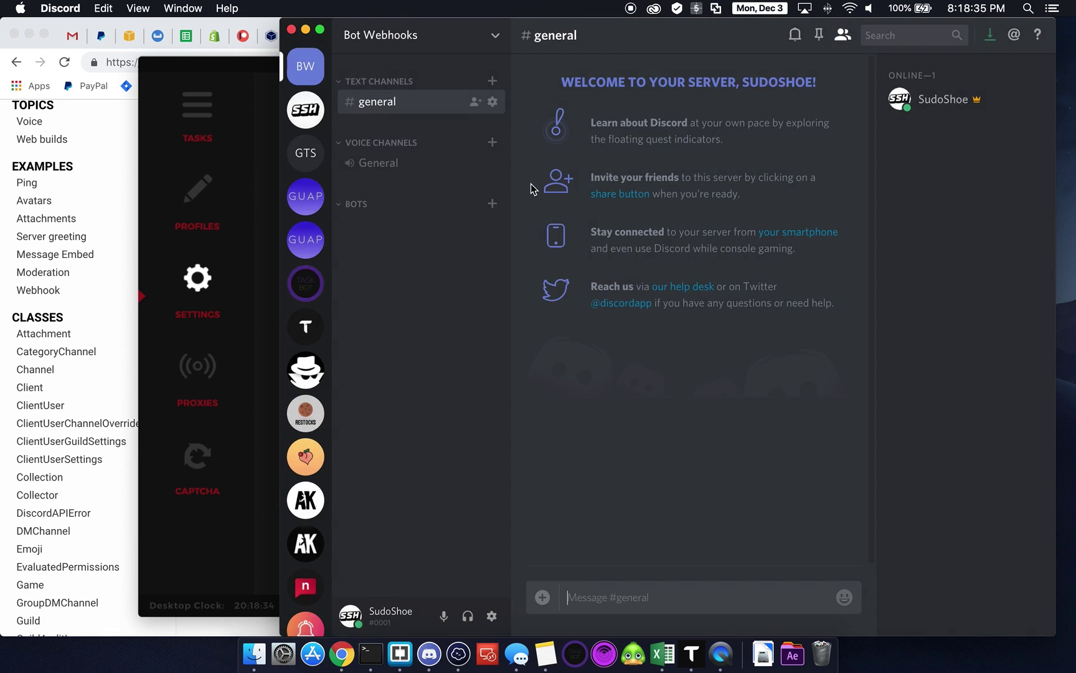
{"action": "left_click", "coordinate": [490, 206]}
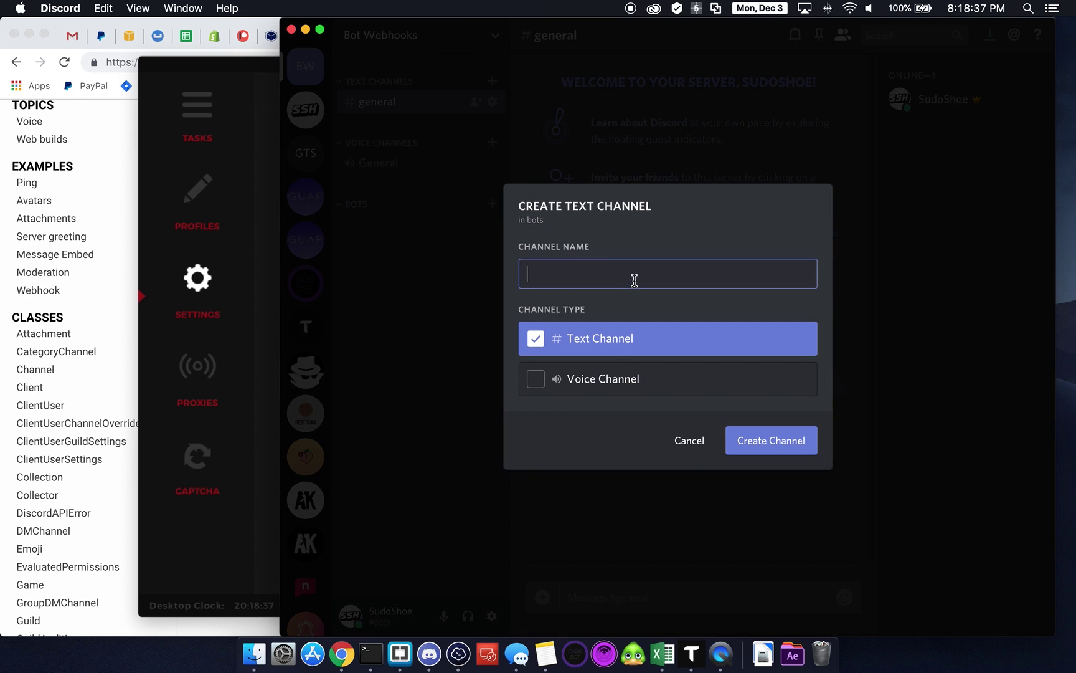
{"action": "type", "text": "trip"}
{"action": "left_click", "coordinate": [771, 440]}
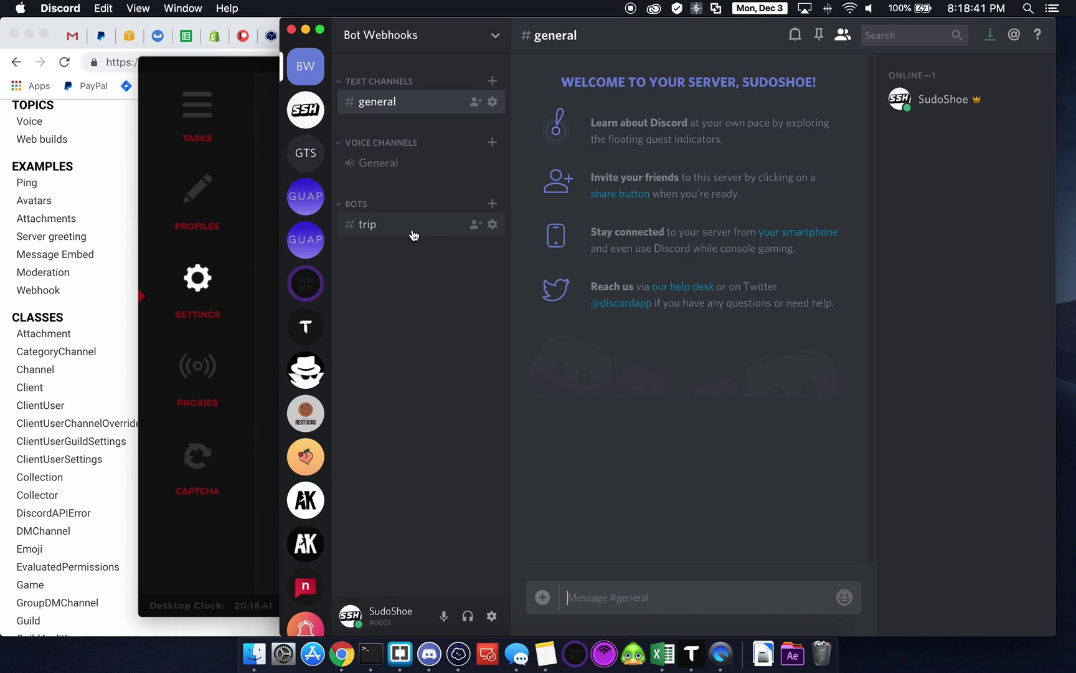
Step: Go to the Webhooks page of #trip's channel settings
{"action": "left_click", "coordinate": [409, 224]}
{"action": "left_click", "coordinate": [492, 225]}
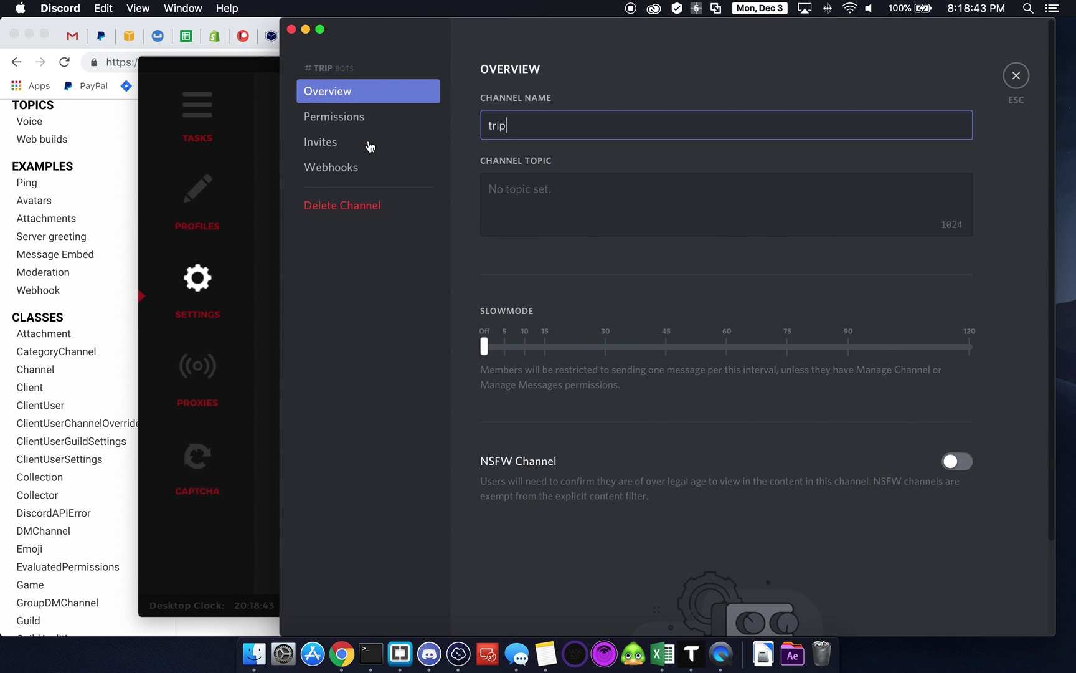
{"action": "left_click", "coordinate": [1016, 75]}
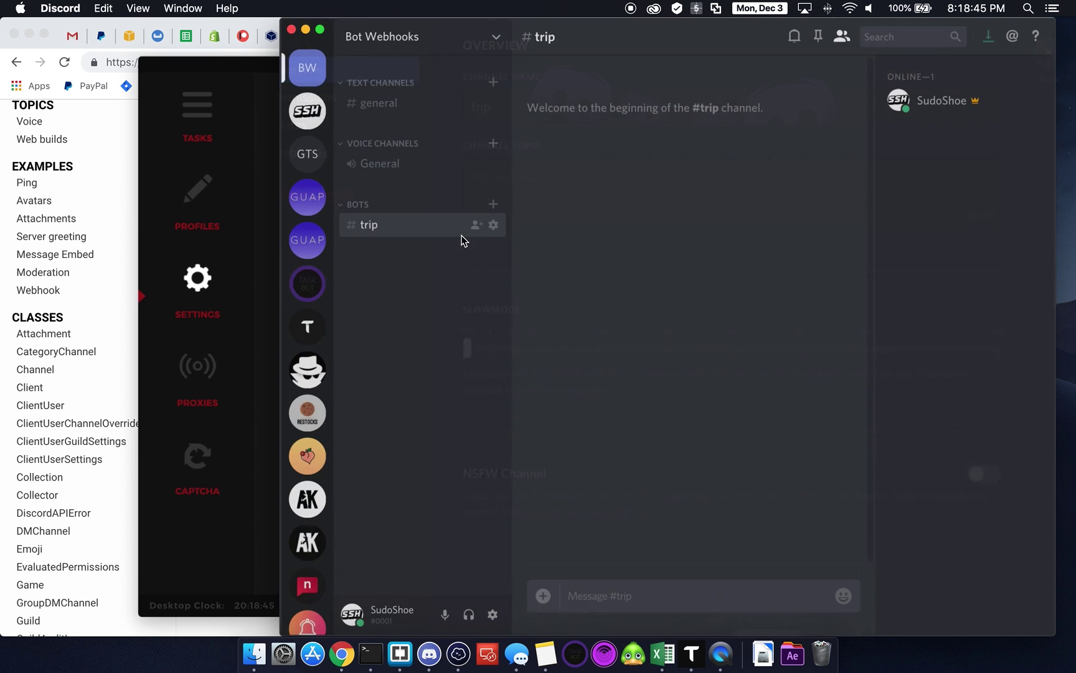
{"action": "left_click", "coordinate": [494, 225]}
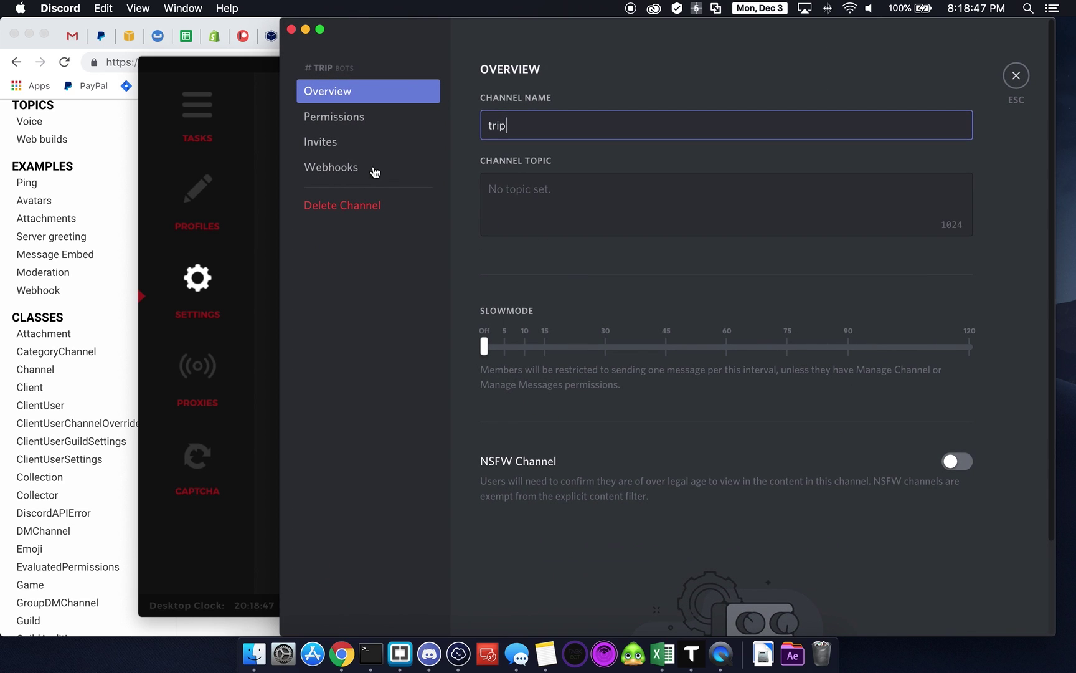
{"action": "left_click", "coordinate": [353, 167]}
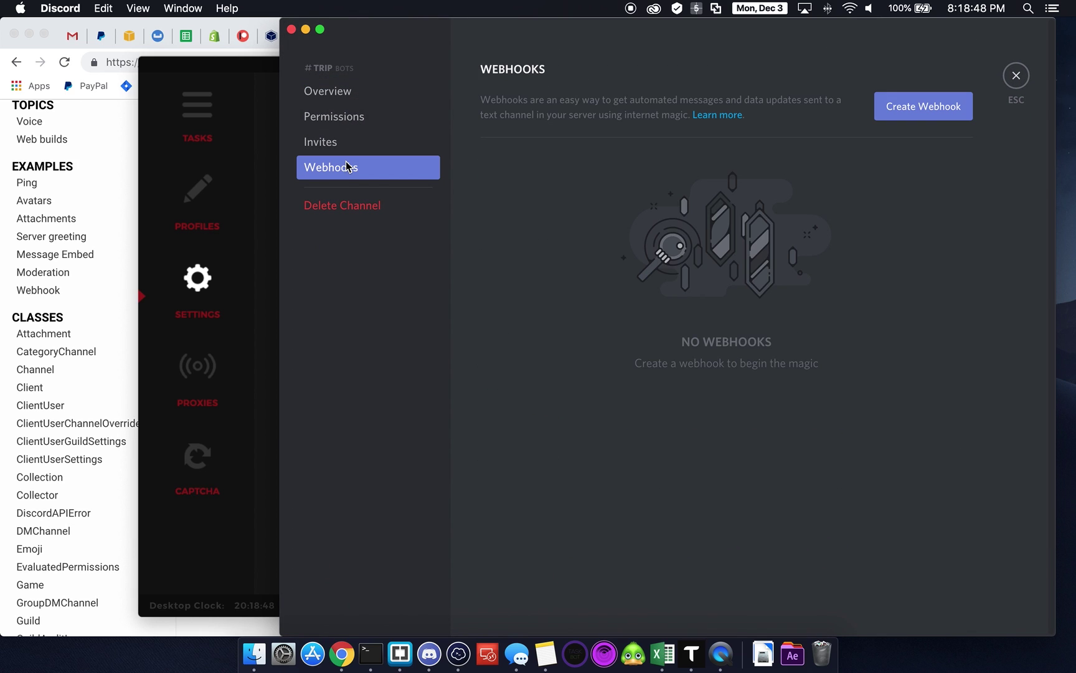
Step: Create a webhook named 'Trip', copy its URL, and save it
{"action": "left_click", "coordinate": [920, 105]}
{"action": "left_click_drag", "start_coordinate": [644, 173], "coordinate": [377, 172]}
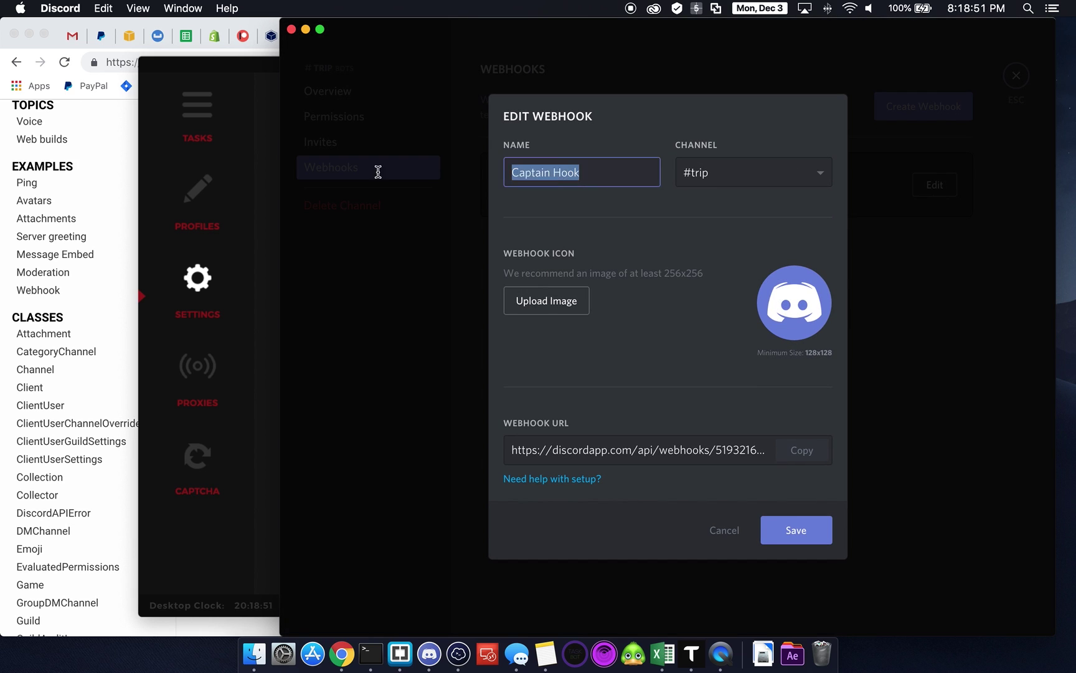
{"action": "type", "text": "Trip"}
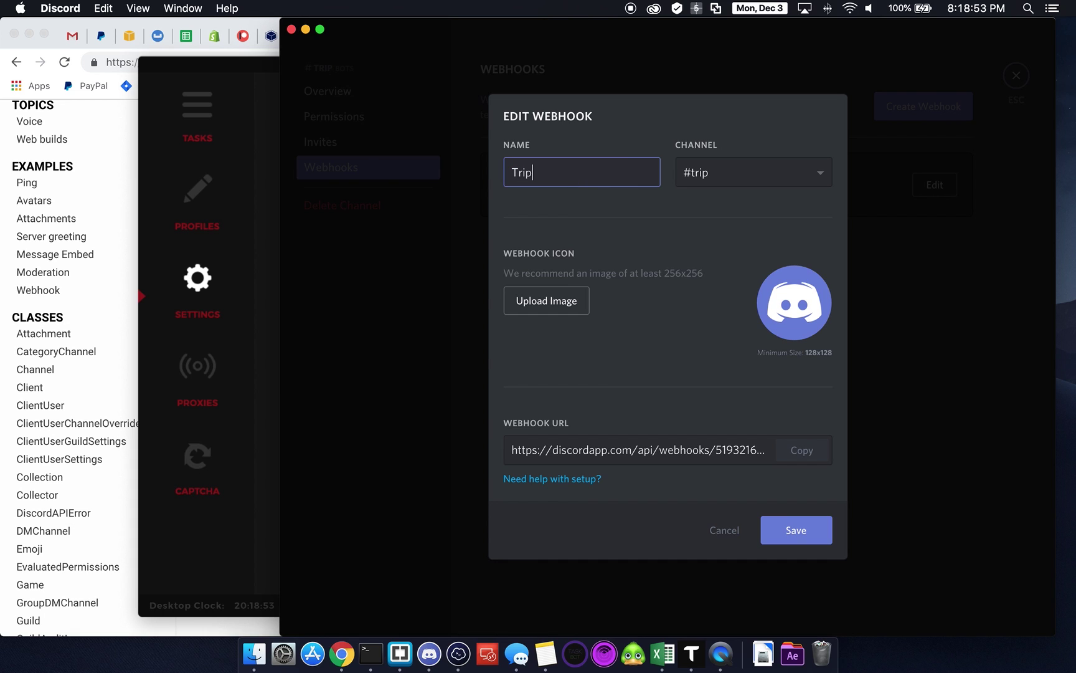
{"action": "left_click", "coordinate": [628, 454]}
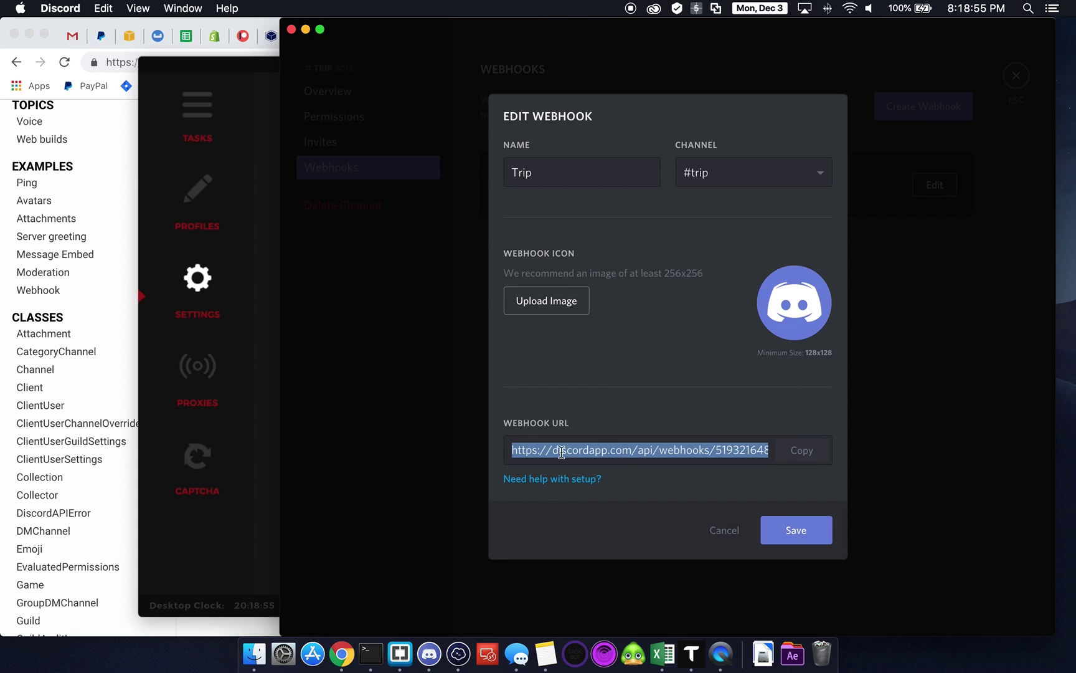
{"action": "left_click", "coordinate": [803, 451]}
{"action": "left_click", "coordinate": [790, 545]}
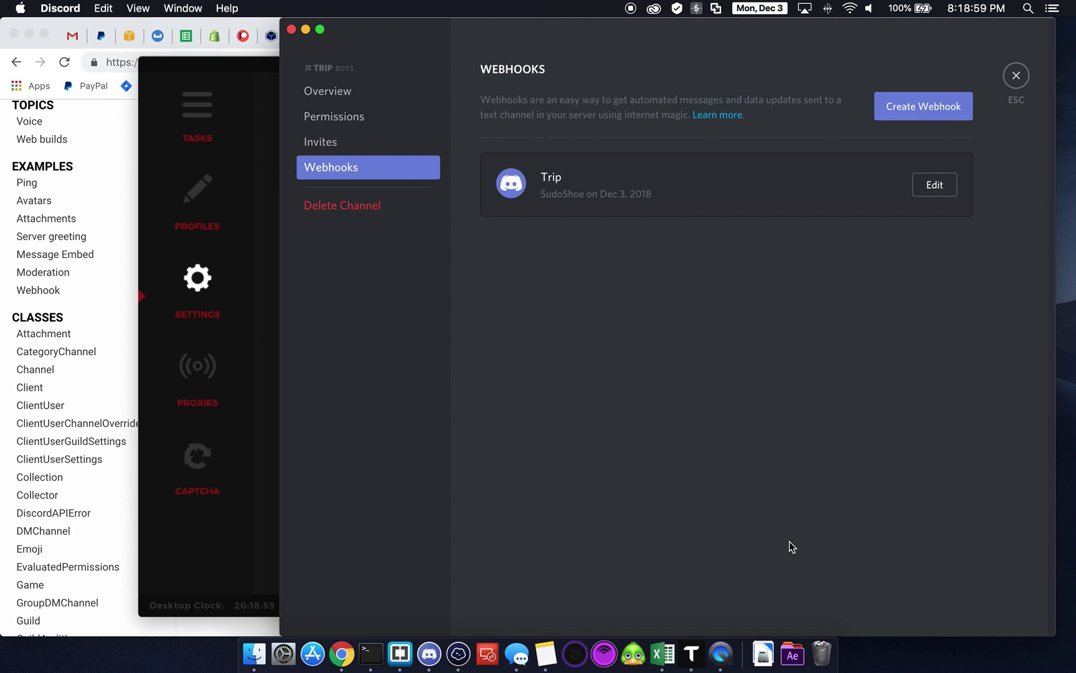
{"action": "left_click", "coordinate": [1017, 75]}
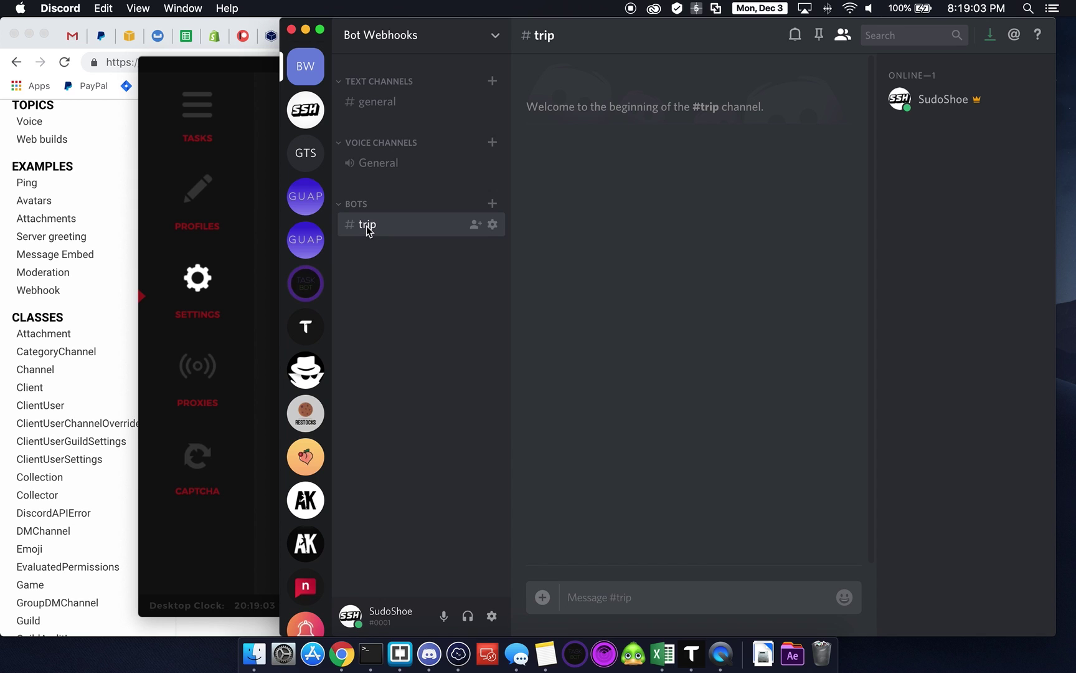
Step: Save the copied URL as Trip's Discord Webhook setting and send a test message
{"action": "left_click", "coordinate": [259, 182]}
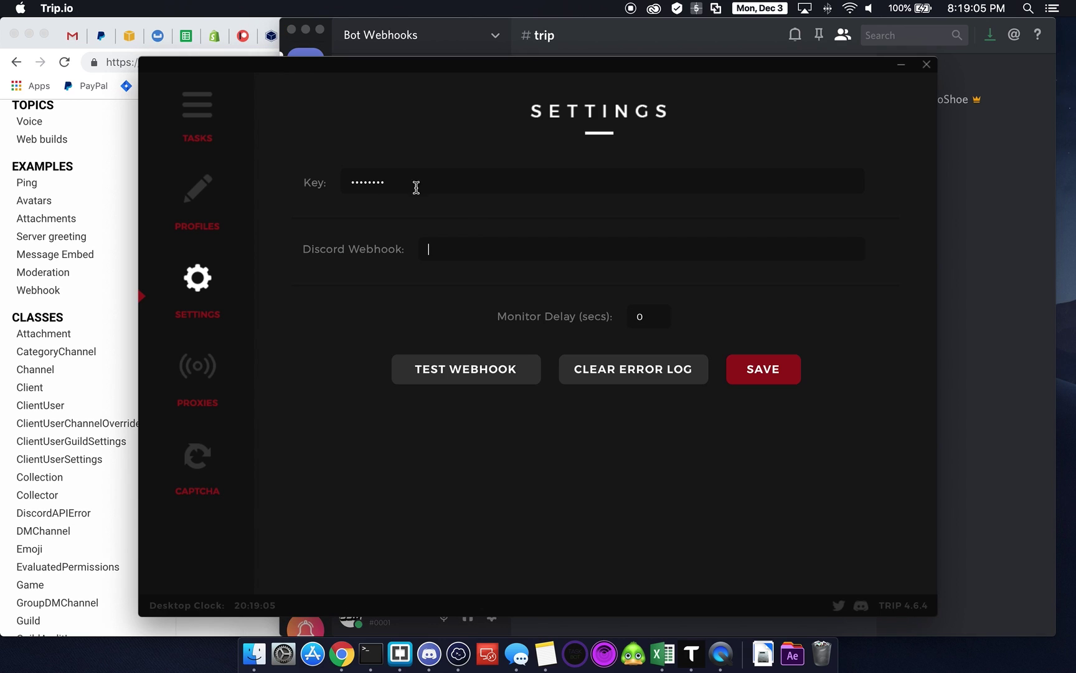
{"action": "key", "text": "super+v"}
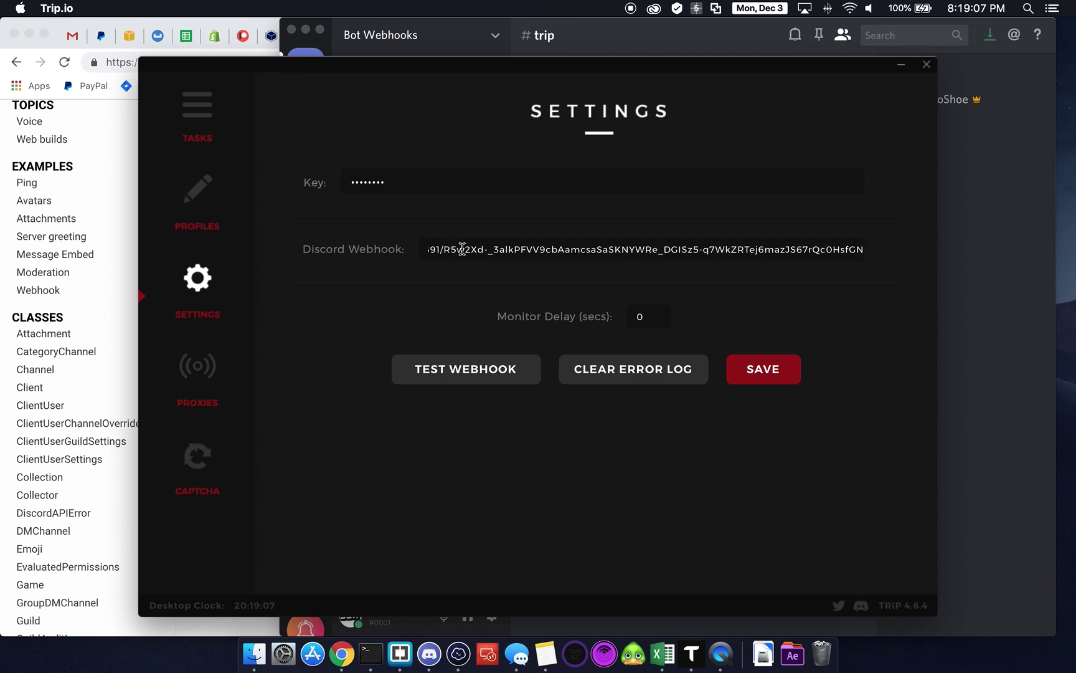
{"action": "left_click", "coordinate": [771, 375]}
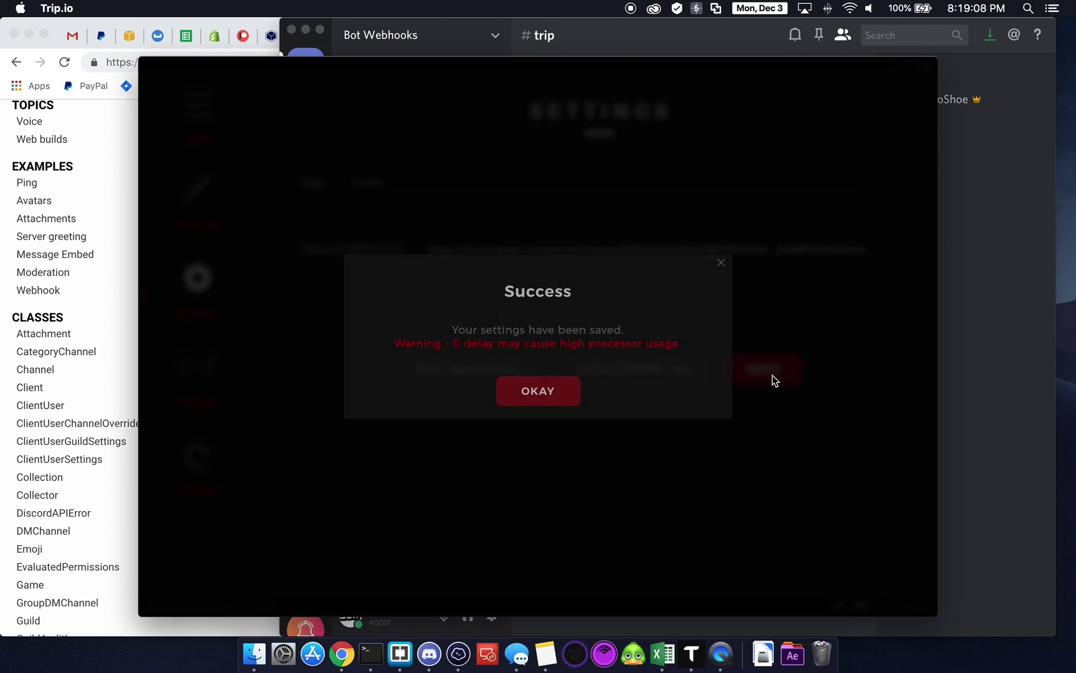
{"action": "left_click", "coordinate": [554, 392]}
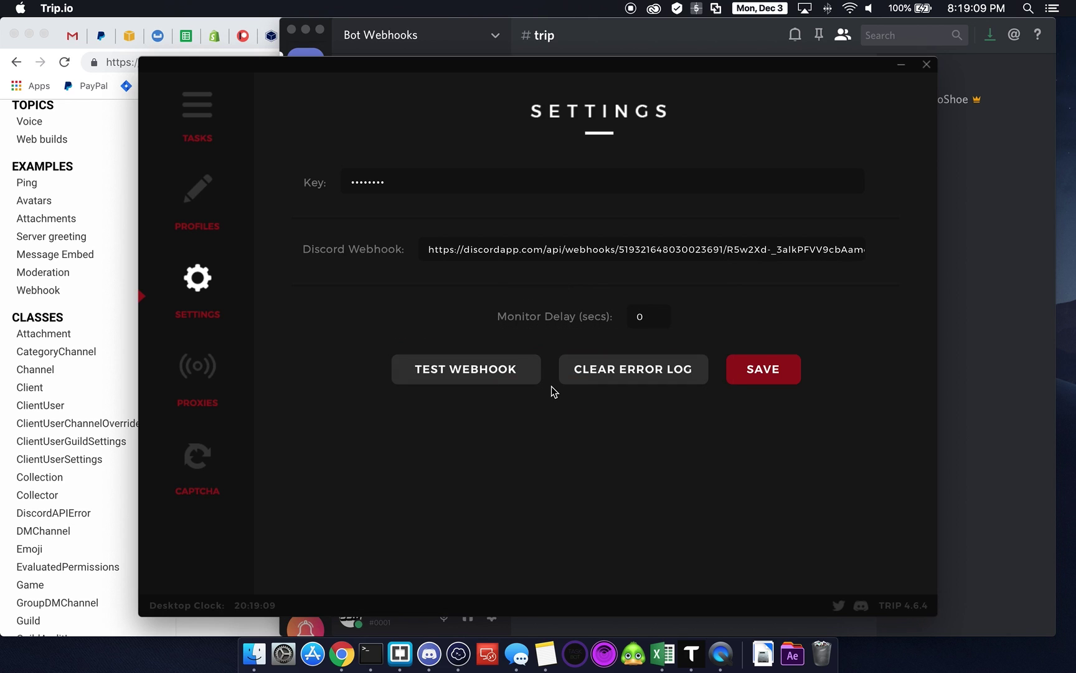
{"action": "left_click", "coordinate": [450, 378]}
Step: Confirm the 'Success: Webhook working!' message appeared in Discord's #trip channel
{"action": "left_click", "coordinate": [996, 181]}
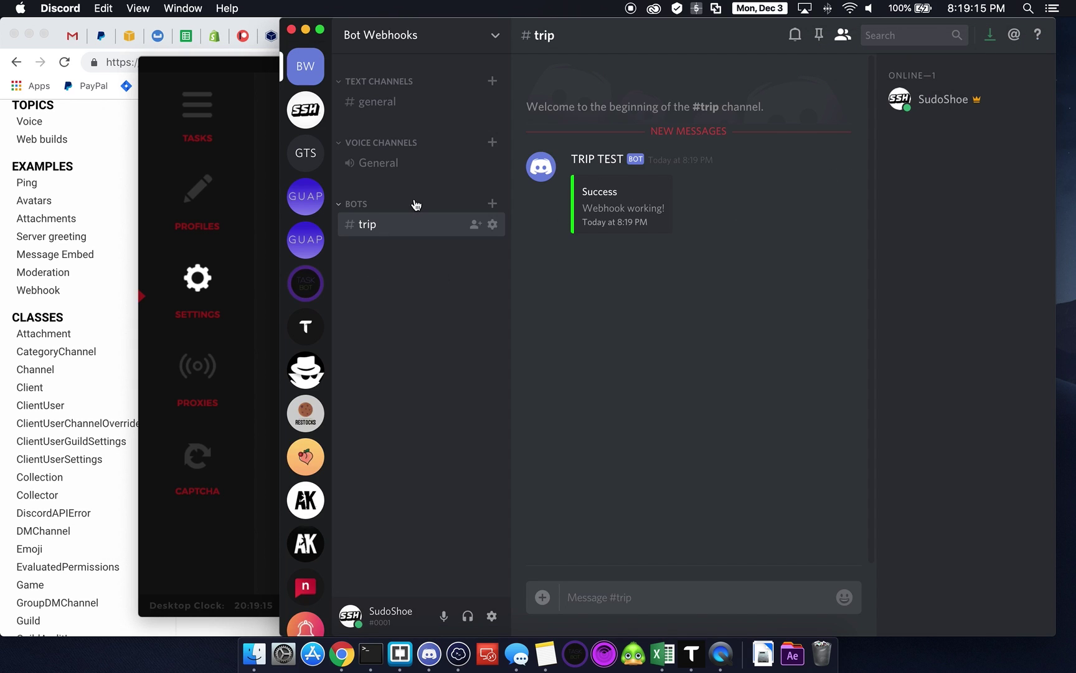
{"action": "left_click", "coordinate": [269, 181]}
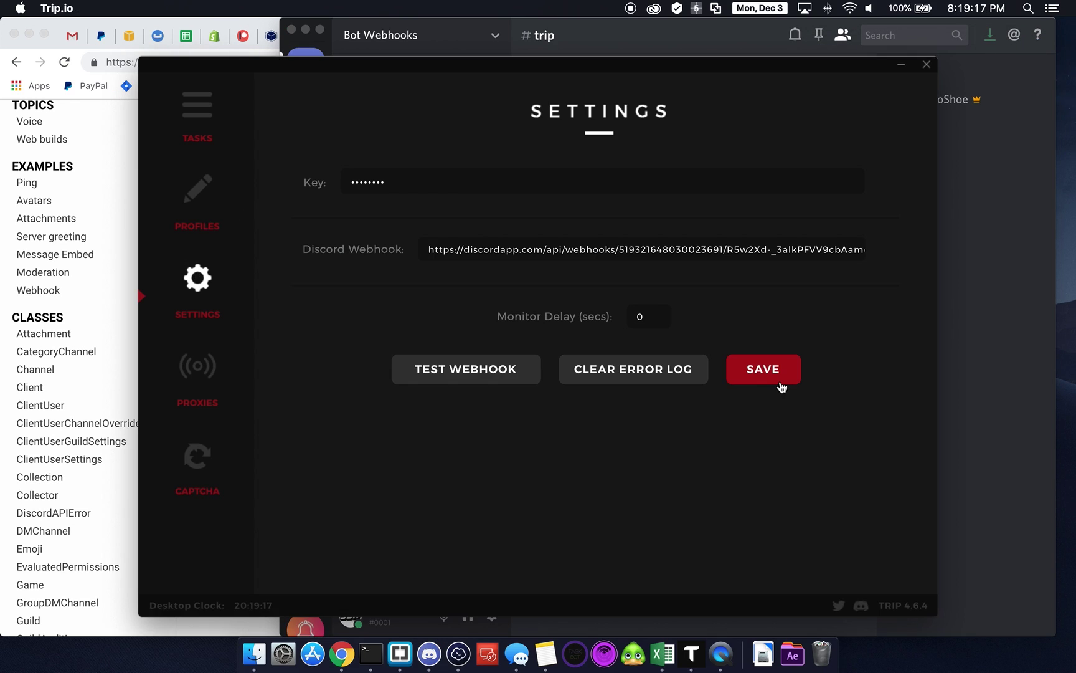
{"action": "left_click", "coordinate": [975, 226]}
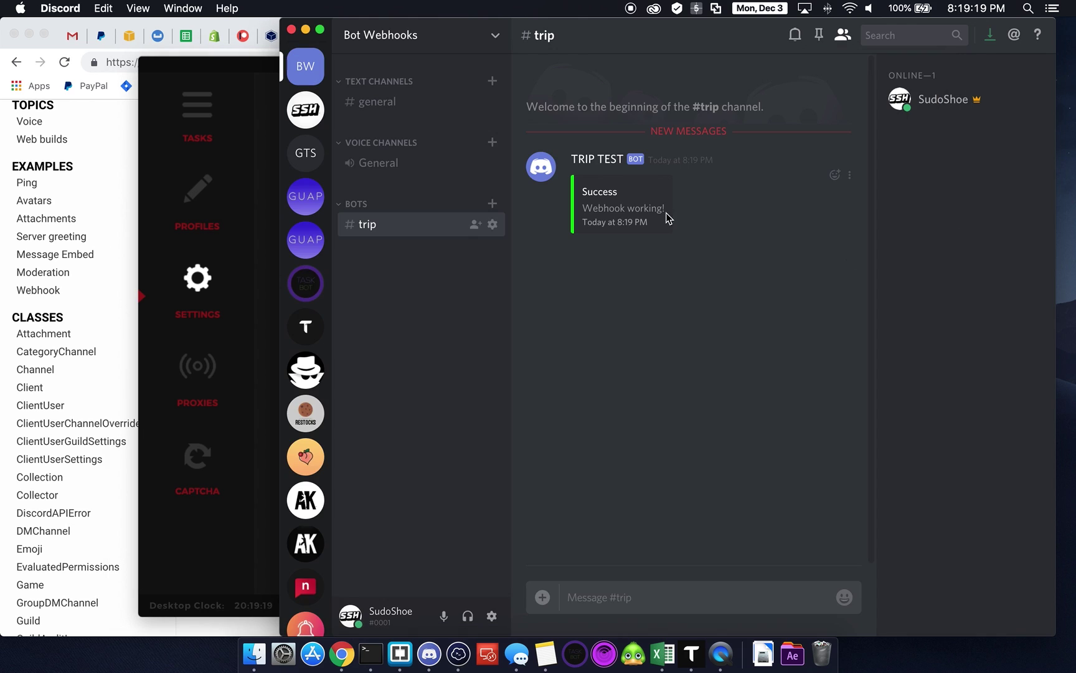
{"action": "left_click", "coordinate": [269, 232]}
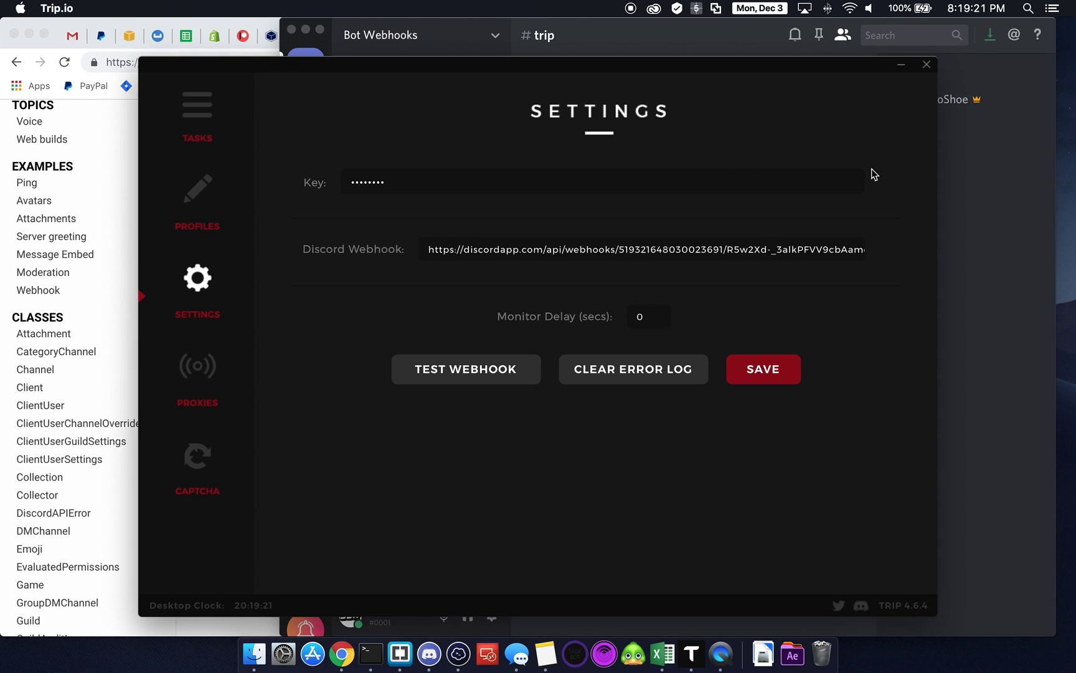
{"action": "left_click", "coordinate": [955, 192]}
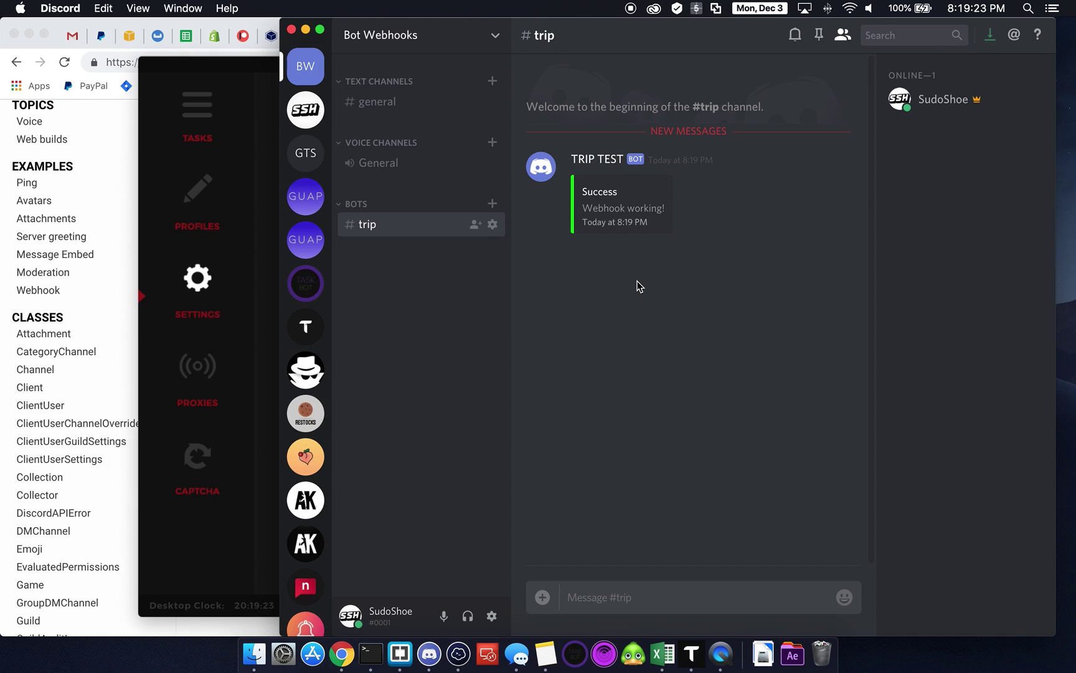